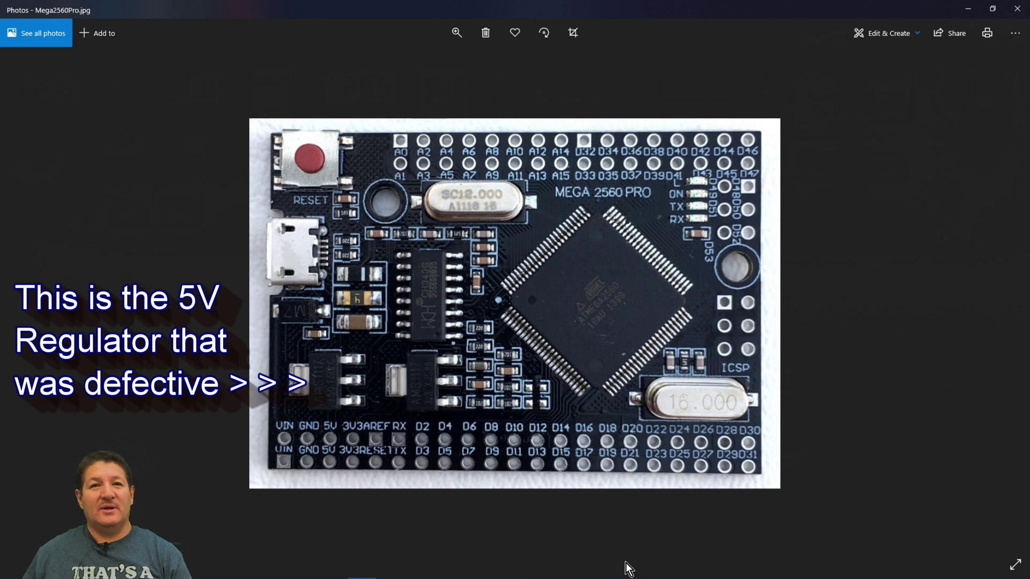
Open the System Structure page from the SimVimX site's hardware topics and enlarge the master board wiring diagram.
mouse_move(592, 578)
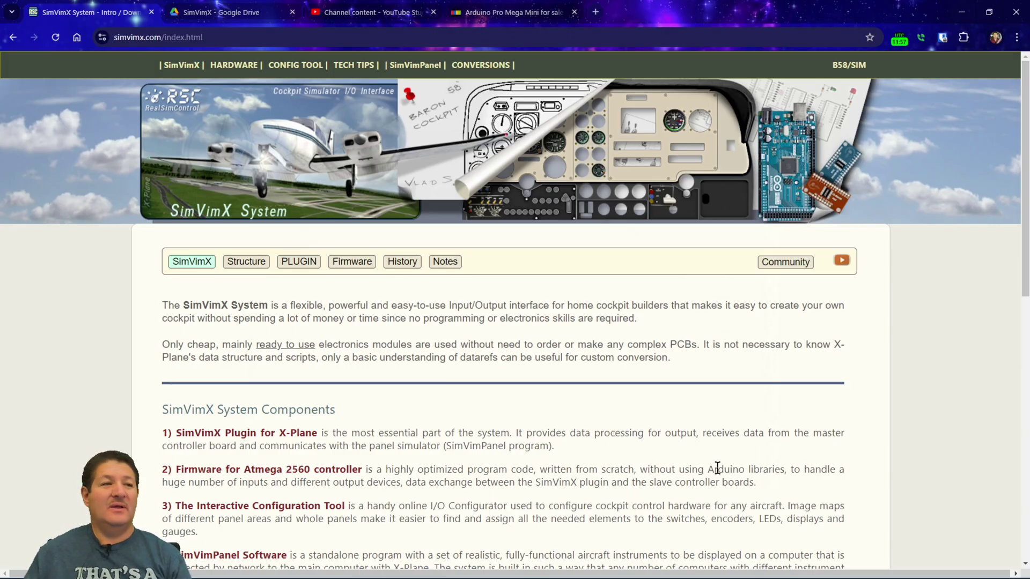
mouse_move(234, 65)
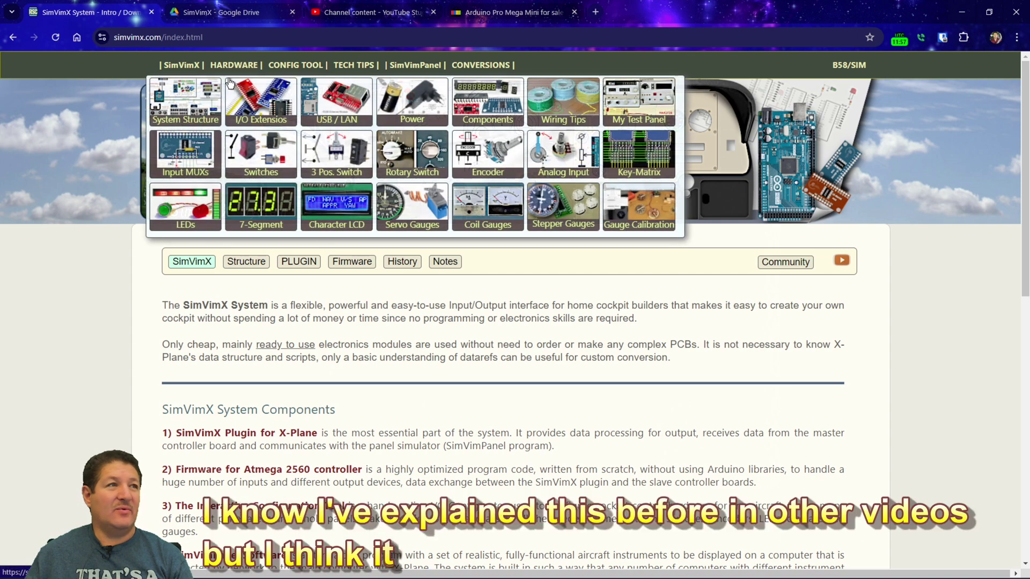
left_click(399, 184)
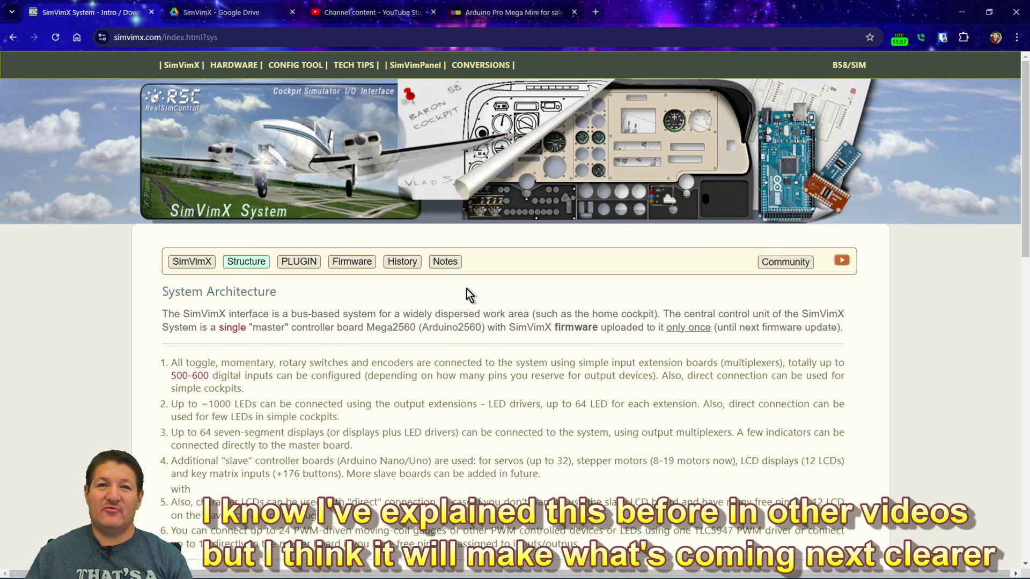
scroll(392, 392, "down", 9)
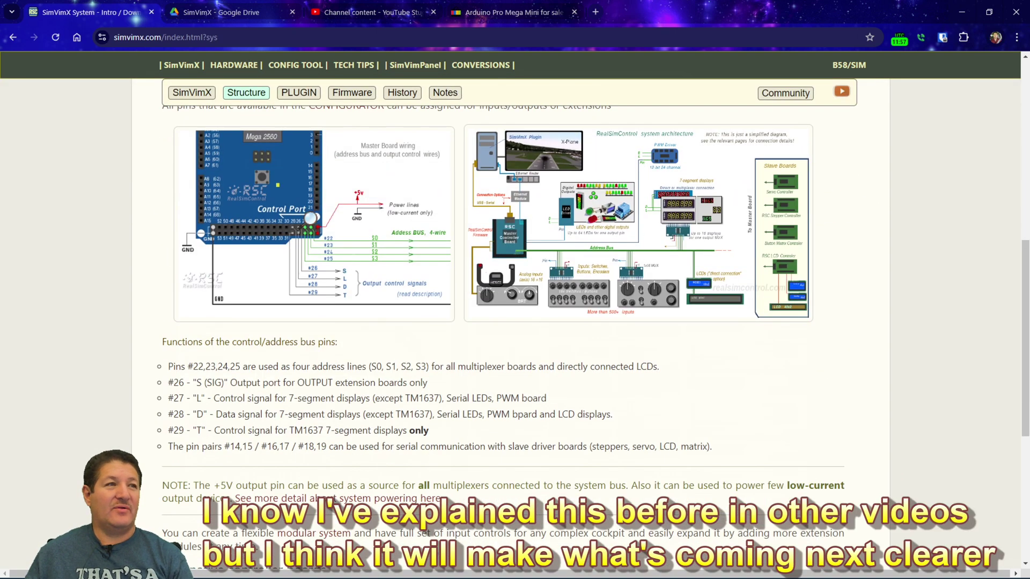
left_click(301, 210)
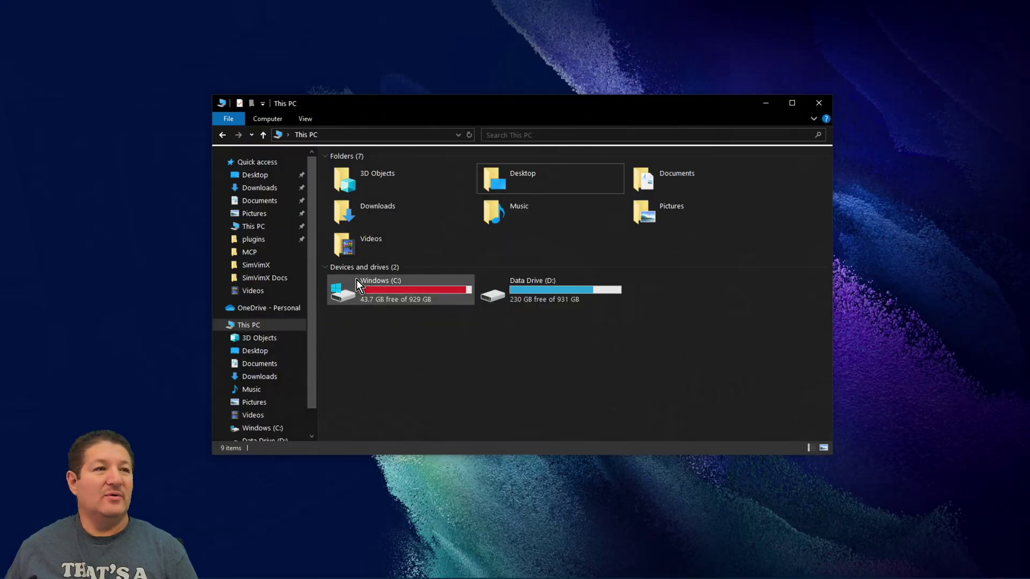
Switch to File Explorer and open the data CFG file from the SimVimX plugin folder.
left_click(250, 265)
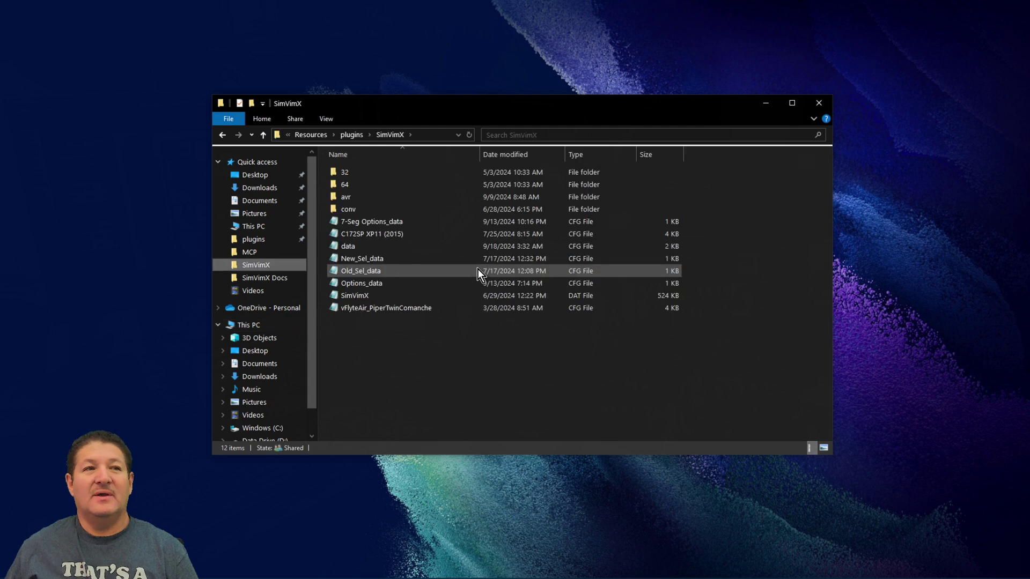
left_click(355, 246)
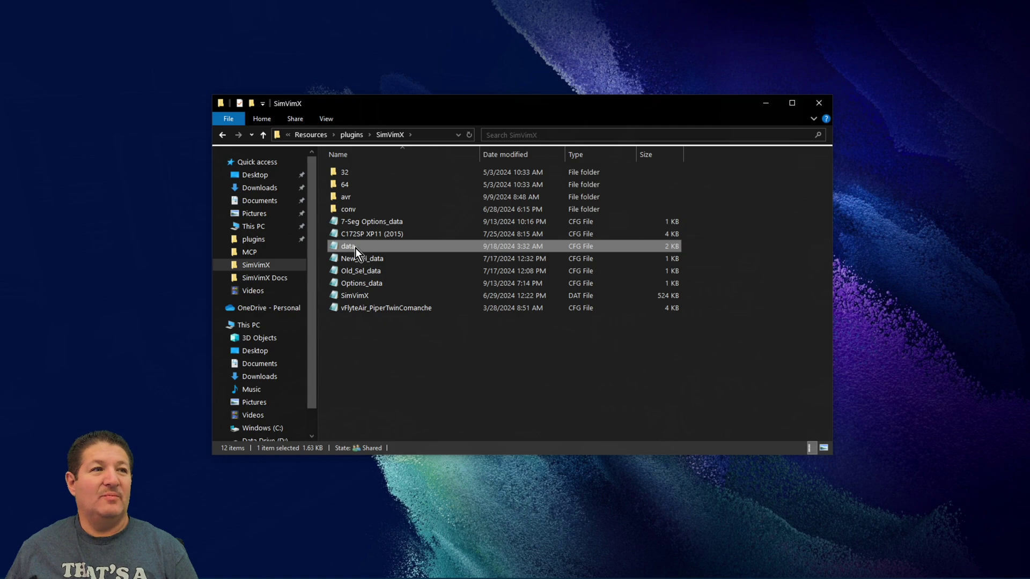
double_click(355, 247)
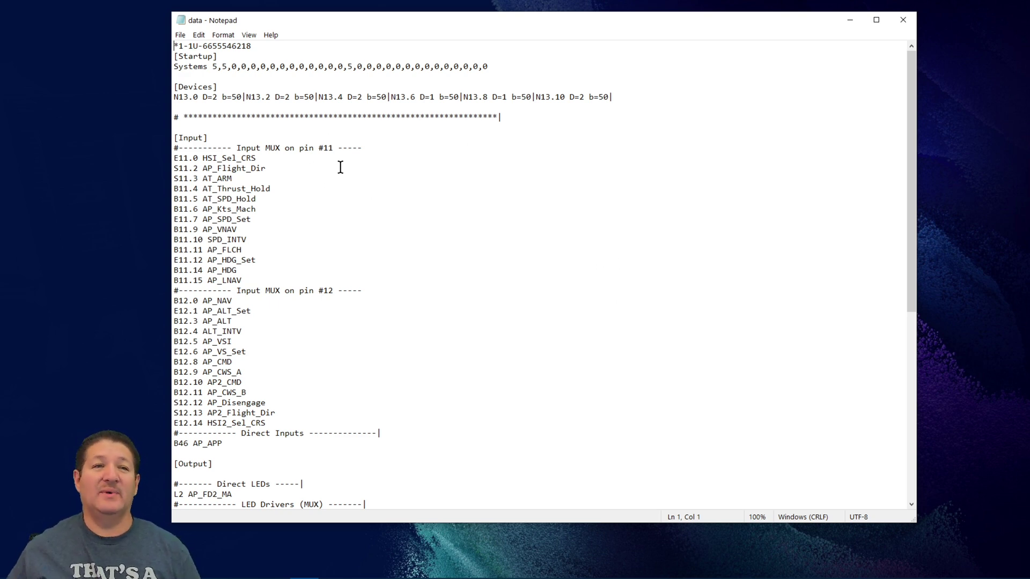
Highlight the Systems line in the [Startup] section of the data file.
left_click(409, 150)
left_click(492, 66)
left_click_drag(174, 87, 197, 86)
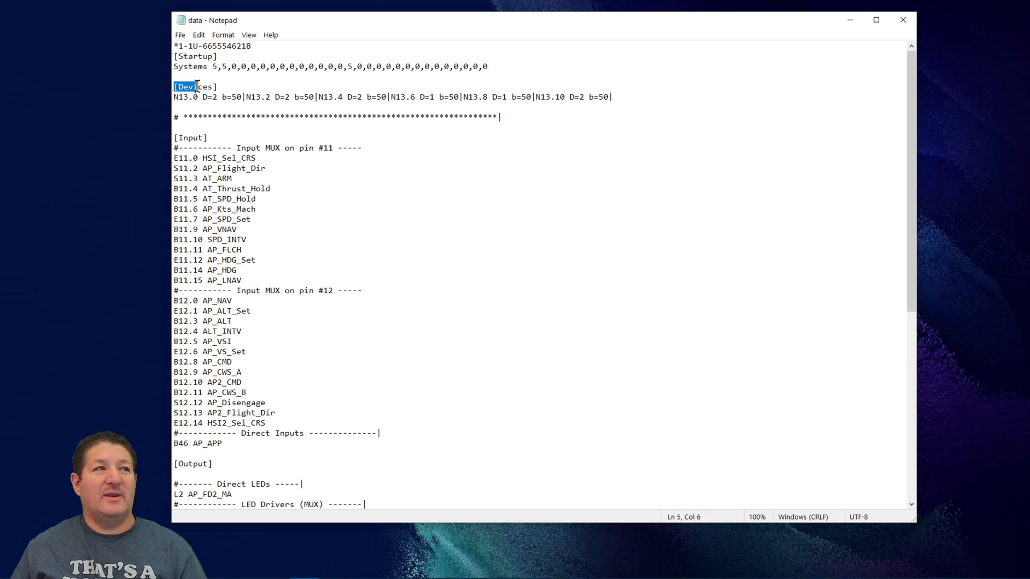
left_click(163, 68)
triple_click(167, 66)
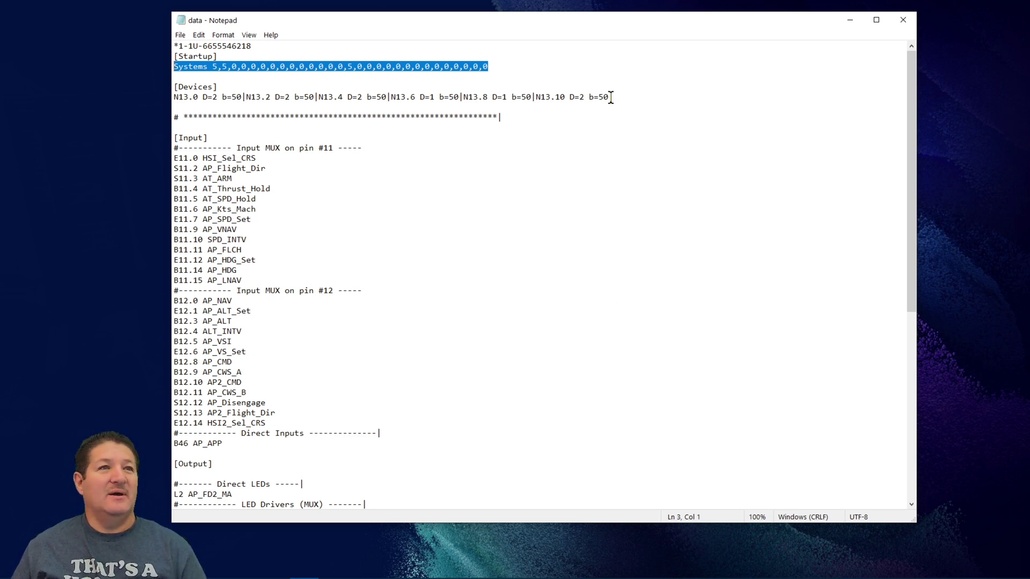
Examine the [Devices] line, highlighting the whole line, its first entry N13.0 D=2, and that entry's digit setting.
left_click_drag(613, 97, 174, 98)
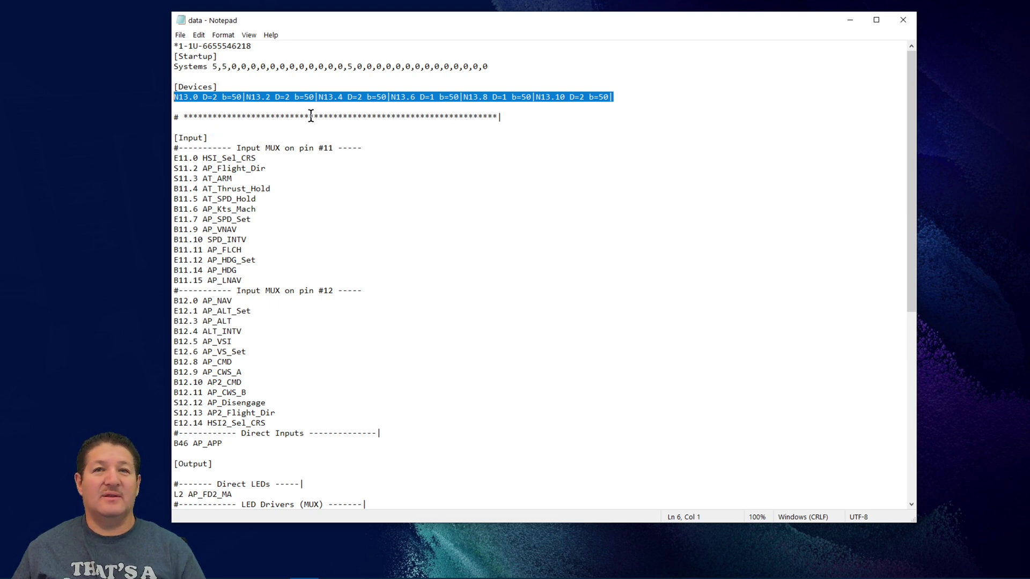
key("Left")
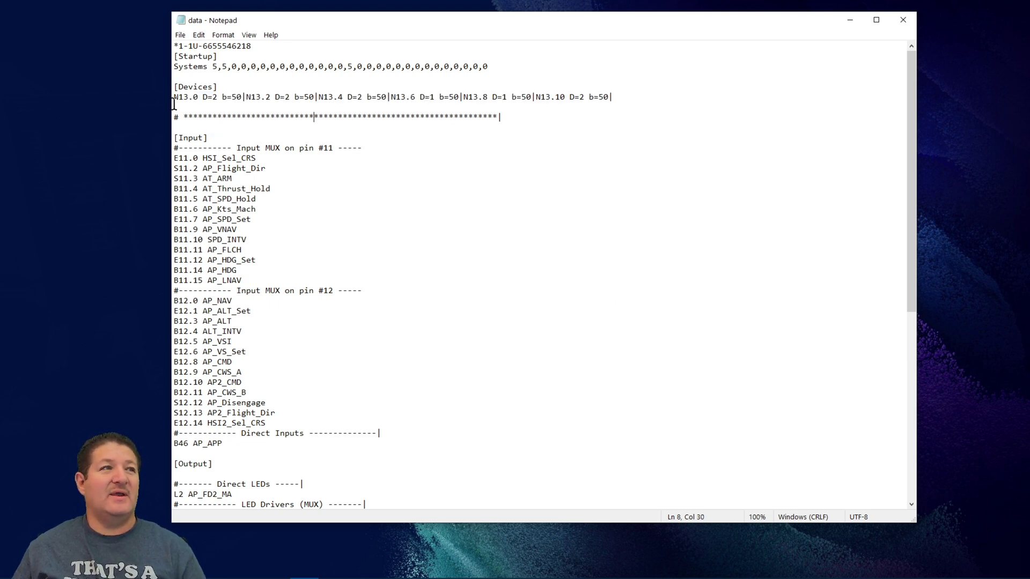
left_click_drag(175, 99, 216, 96)
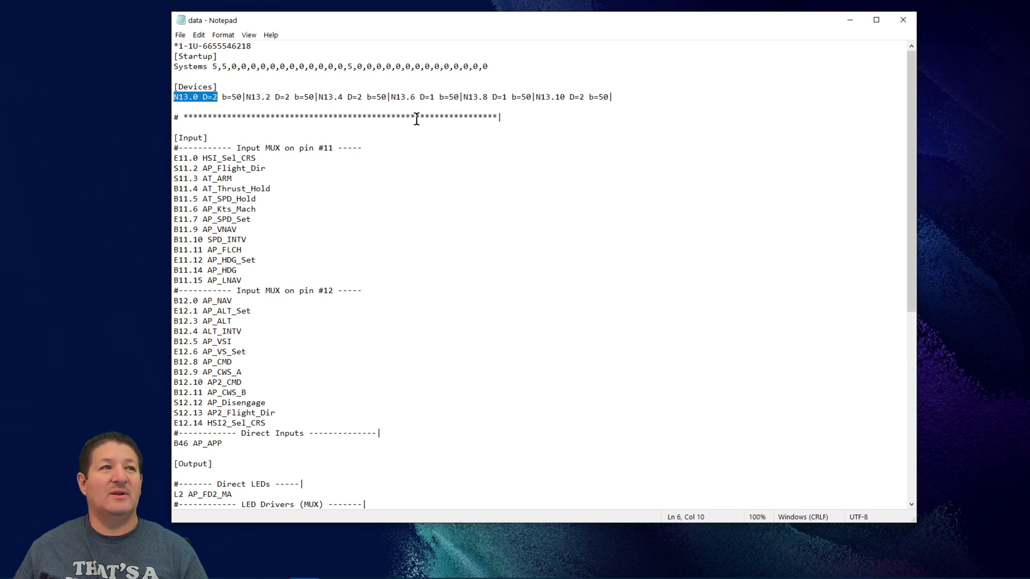
left_click(206, 101)
left_click_drag(205, 100, 223, 103)
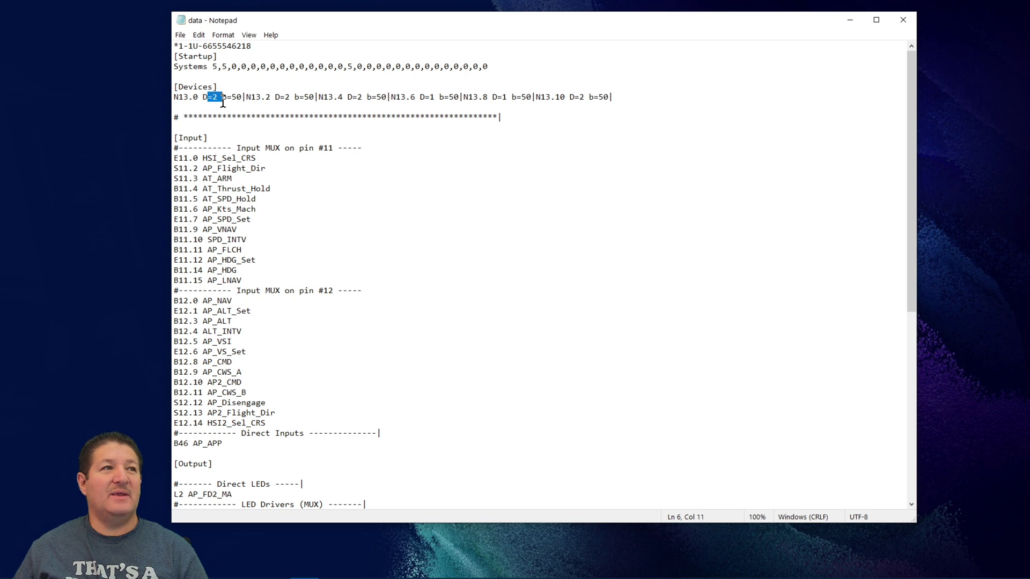
left_click(244, 124)
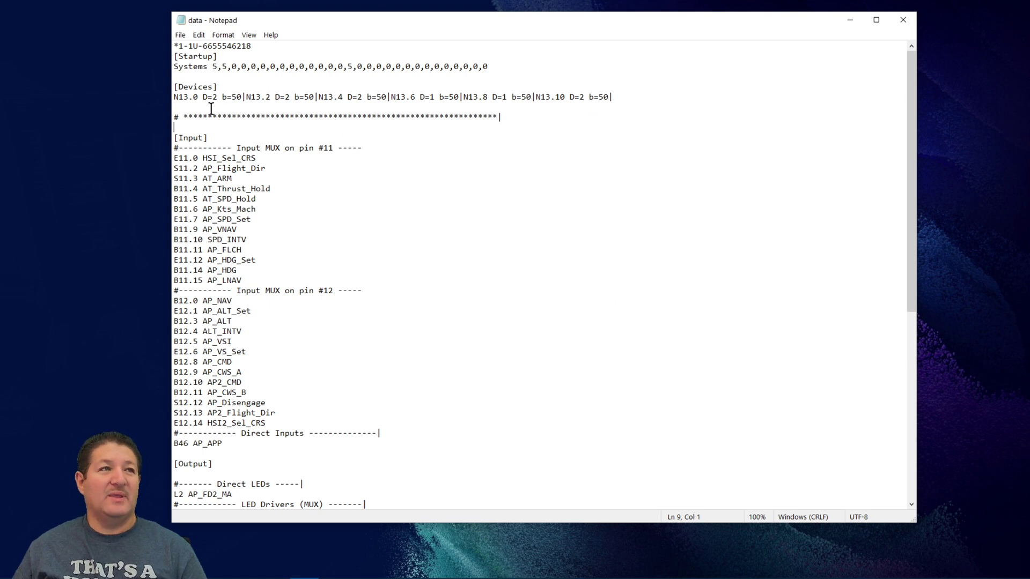
Highlight the heading "Input MUX on pin #11" in the [Input] section and review the assignments below it.
scroll(249, 179, "down", 2)
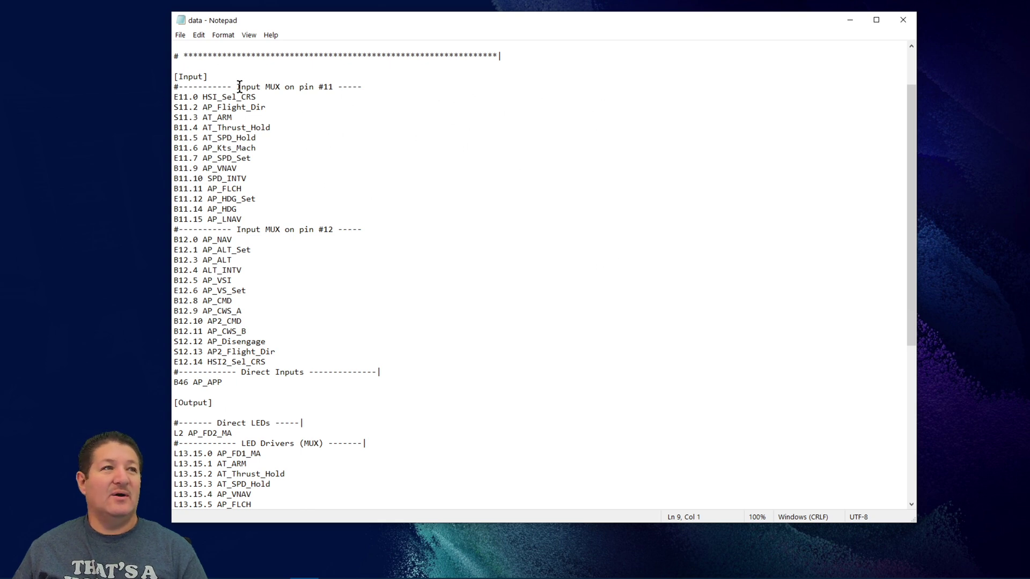
left_click_drag(239, 87, 335, 91)
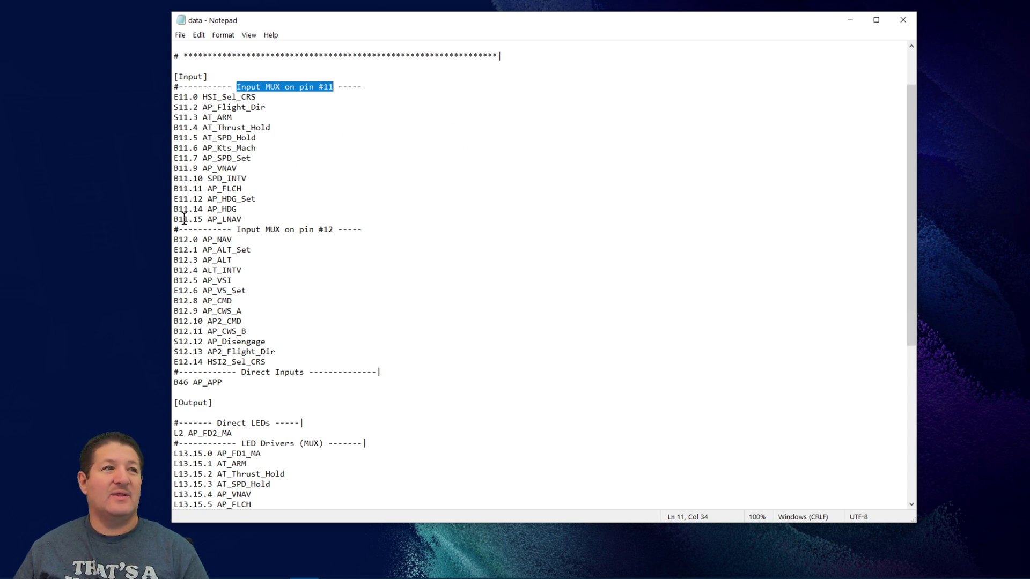
key("Down")
key("Down")
key("Down")
key("Down")
key("Down")
key("Down")
key("Down")
key("Down")
key("Down")
key("Down")
key("Down")
key("Down")
key("Down")
key("Down")
key("Down")
key("Down")
key("Down")
key("Down")
key("Down")
key("Down")
scroll(196, 218, "down", 2)
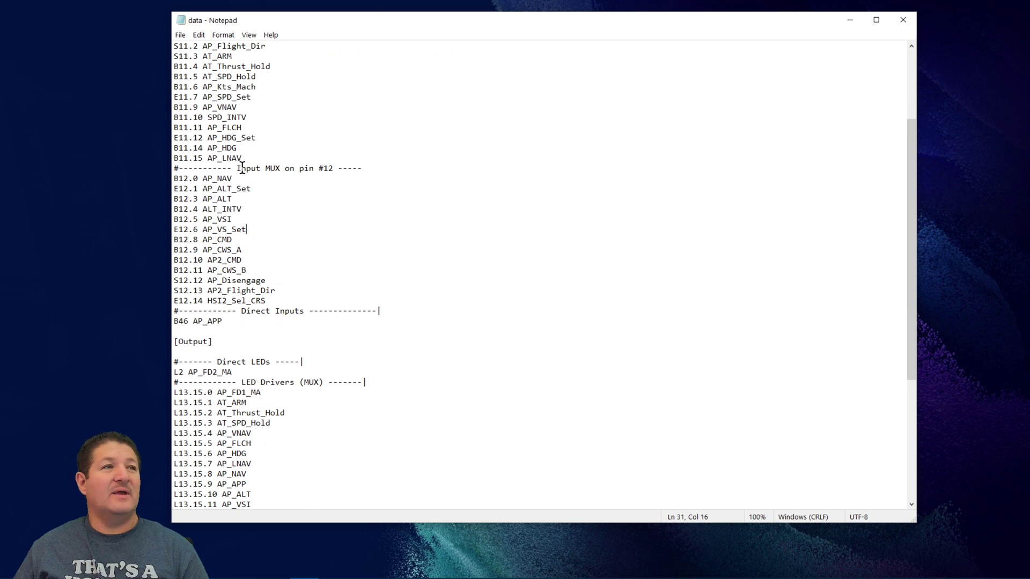
Highlight the heading "Input MUX on pin #12" and the B46 AP_APP entry under Direct Inputs.
left_click_drag(239, 169, 327, 173)
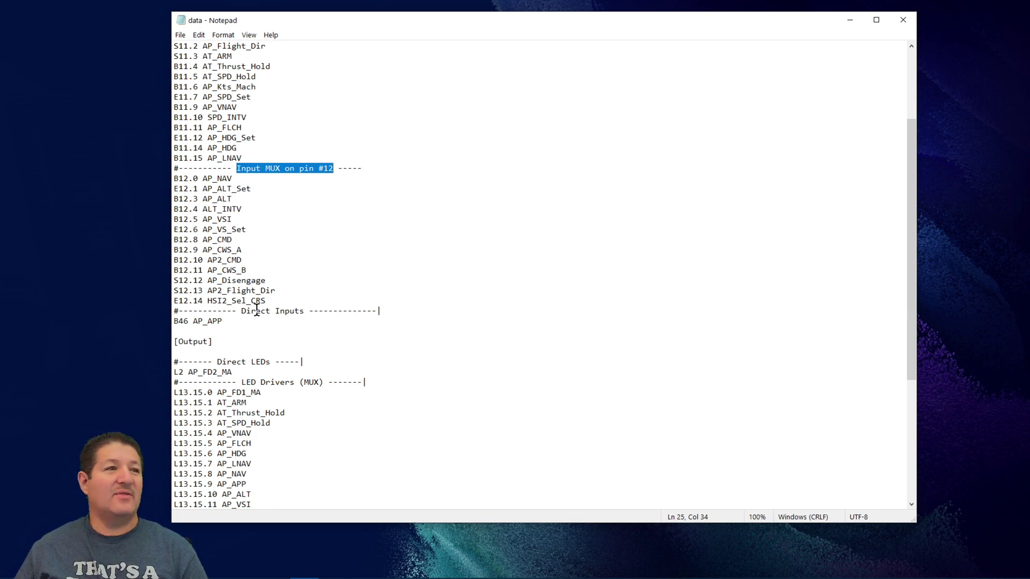
scroll(260, 303, "down", 2)
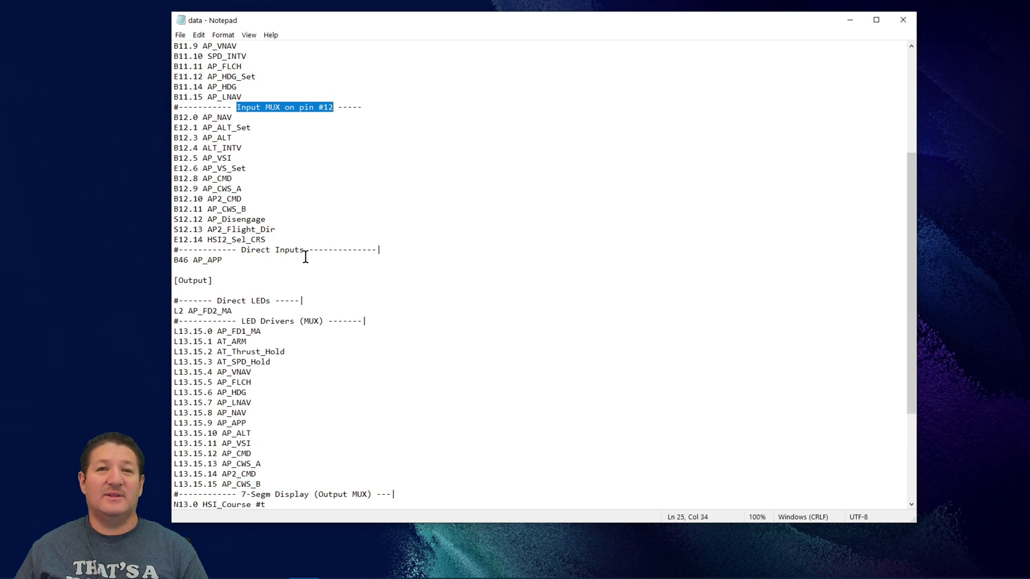
left_click_drag(224, 260, 174, 259)
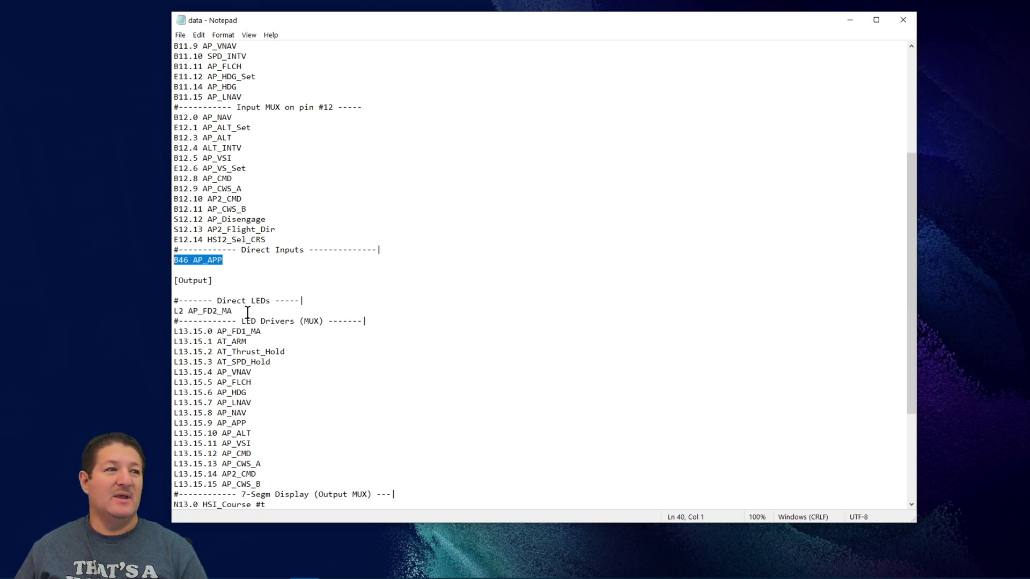
Examine the LED outputs, highlighting L2 AP_FD2_MA, the LED Drivers (MUX) heading, and the pin numbers of the L13.15.0 entry.
left_click_drag(234, 310, 173, 302)
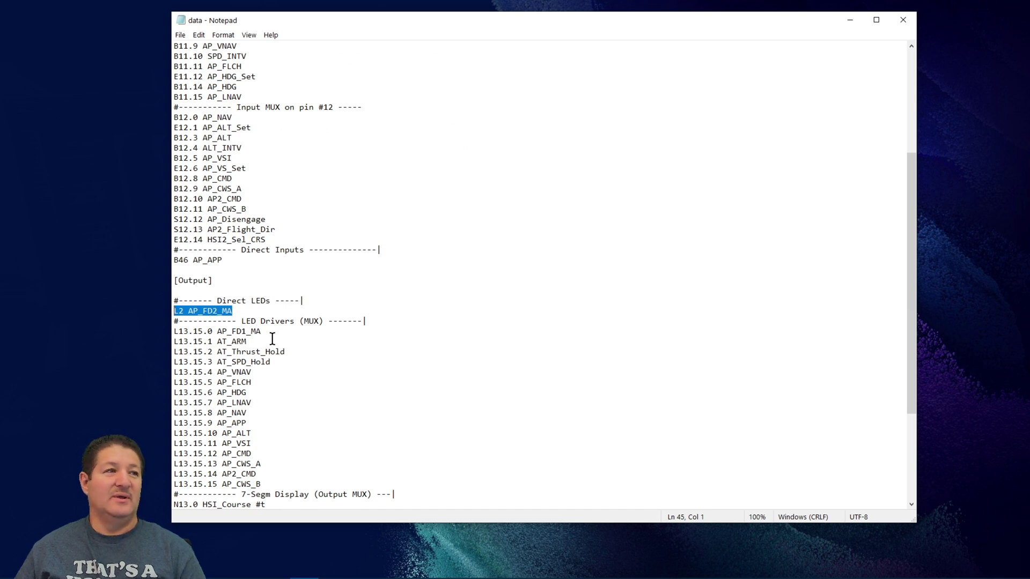
scroll(324, 338, "down", 2)
scroll(324, 333, "down", 1)
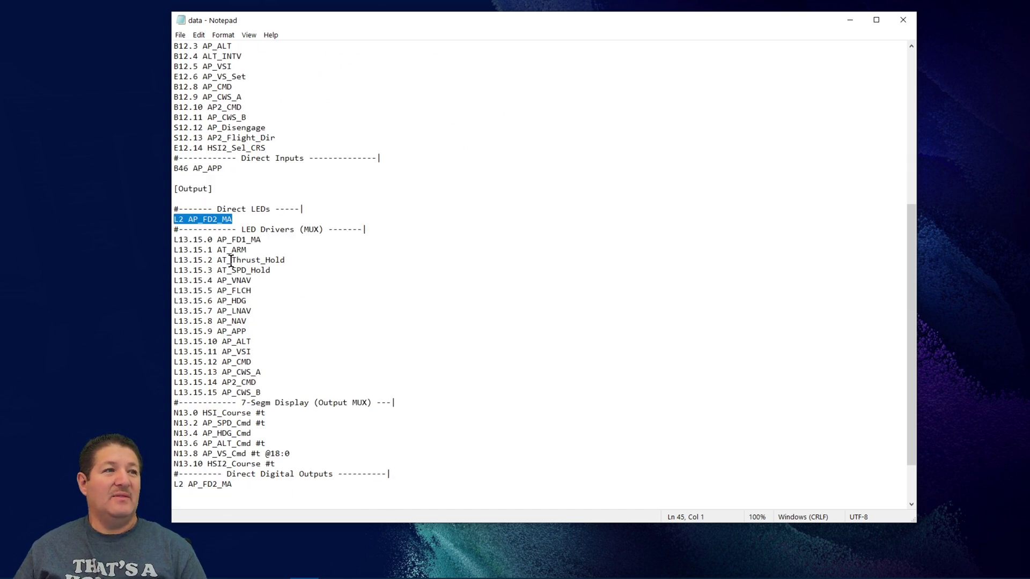
left_click_drag(242, 235, 322, 235)
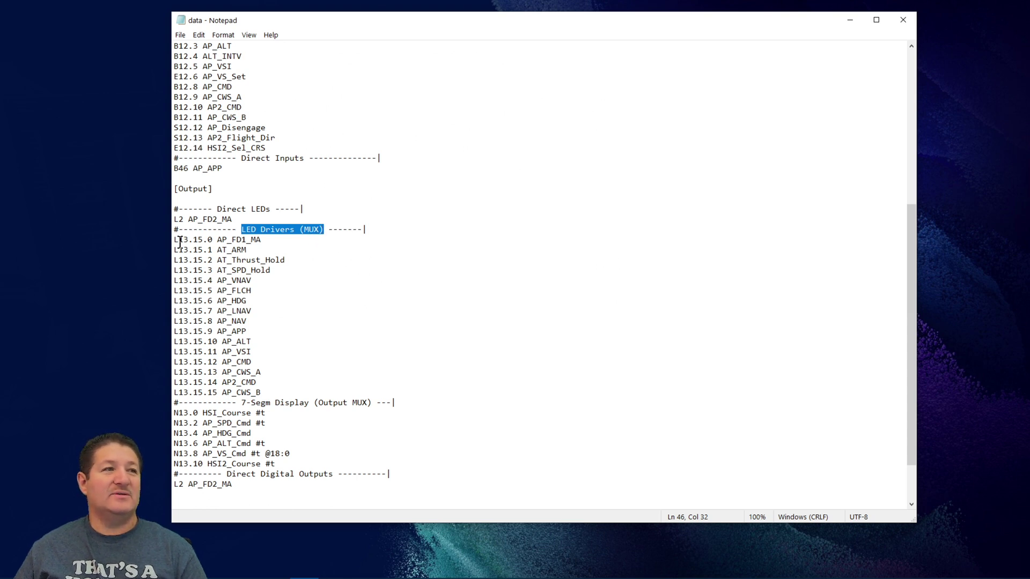
left_click_drag(179, 239, 203, 242)
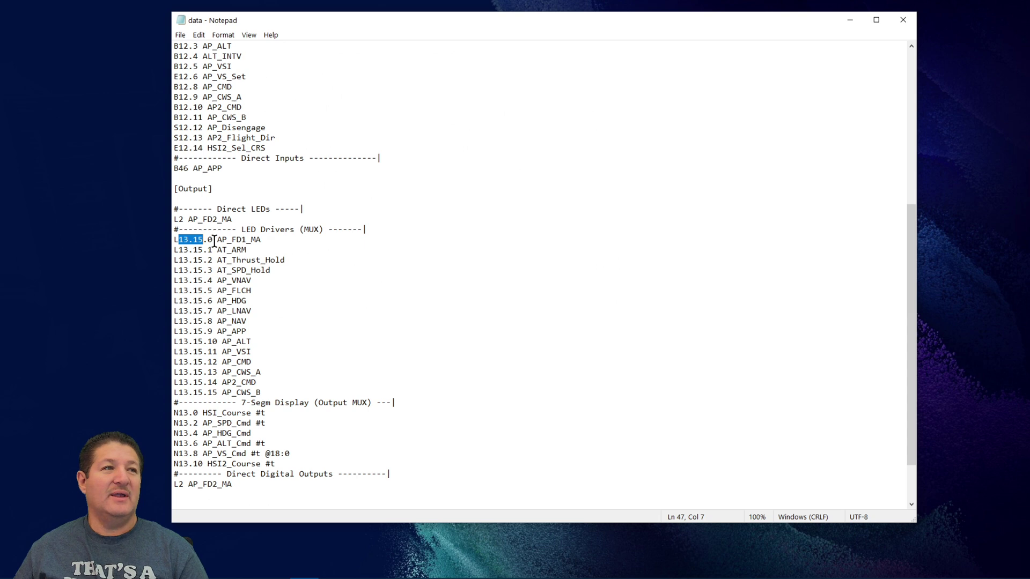
left_click_drag(213, 240, 207, 241)
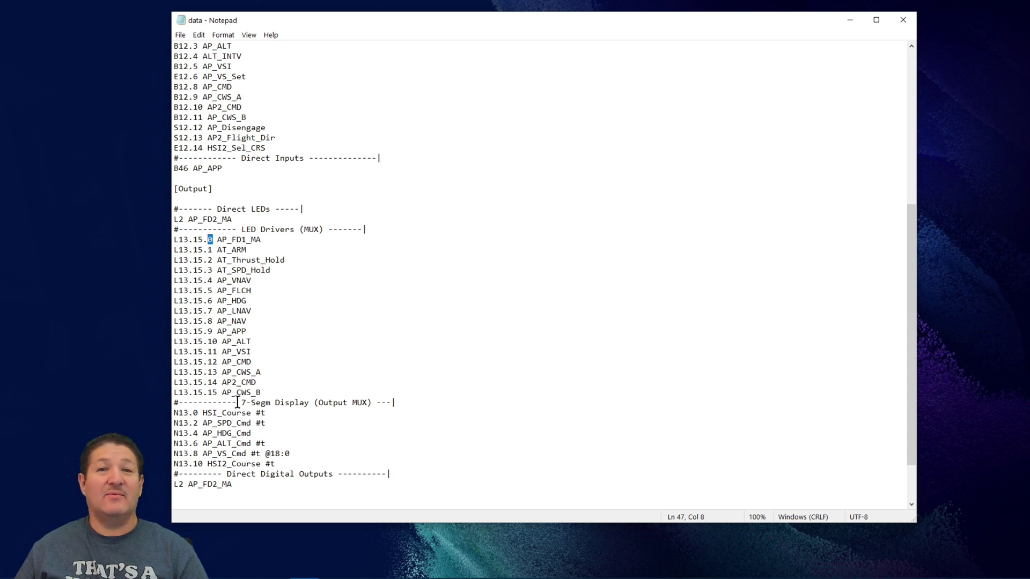
Highlight the 7-Segm Display (Output MUX) heading, N13.0, the L13 prefix of the last LED driver entry, and the direct digital output L2 AP_FD2_MA.
scroll(314, 338, "down", 2)
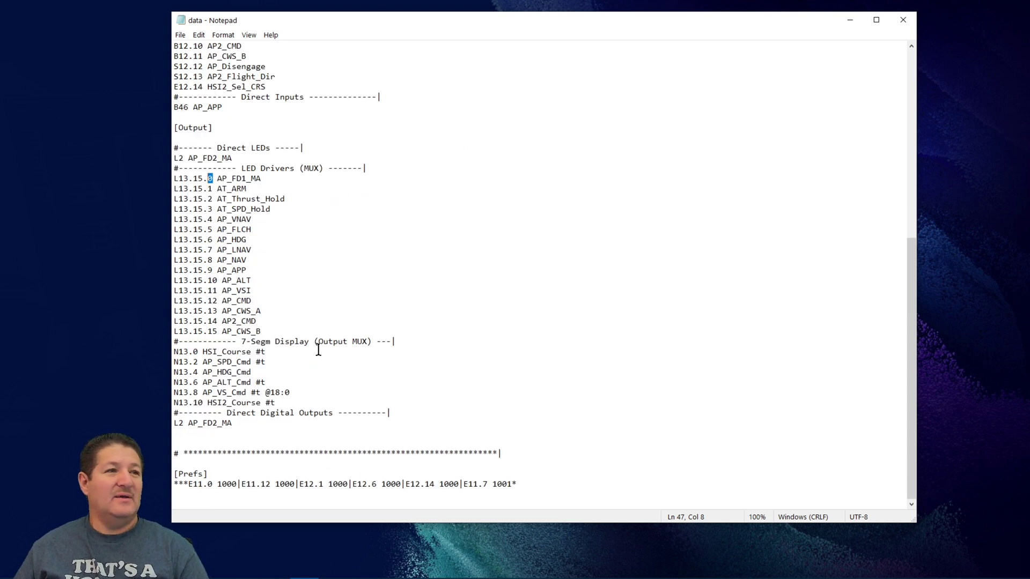
left_click_drag(241, 341, 371, 346)
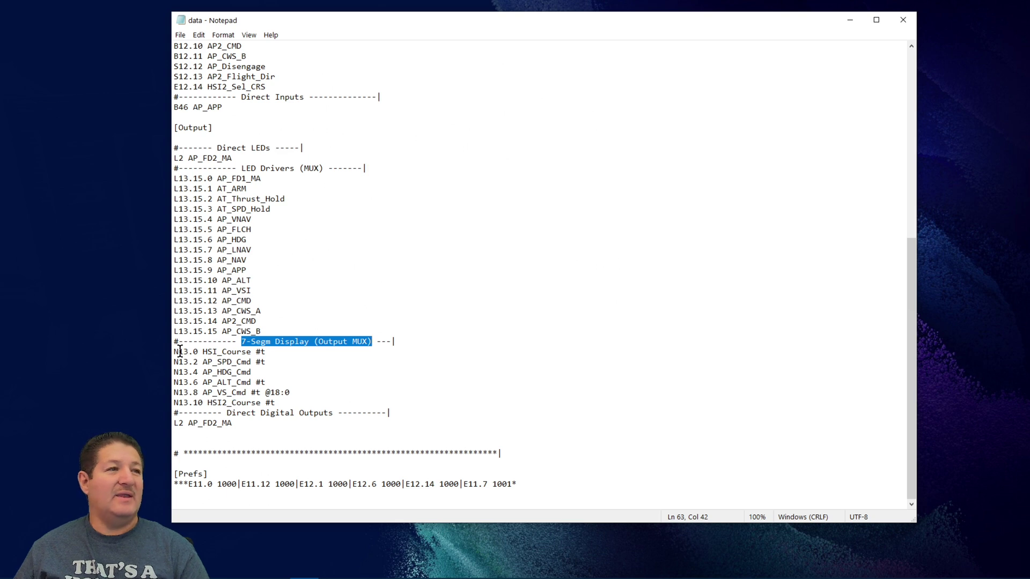
left_click_drag(198, 354, 174, 355)
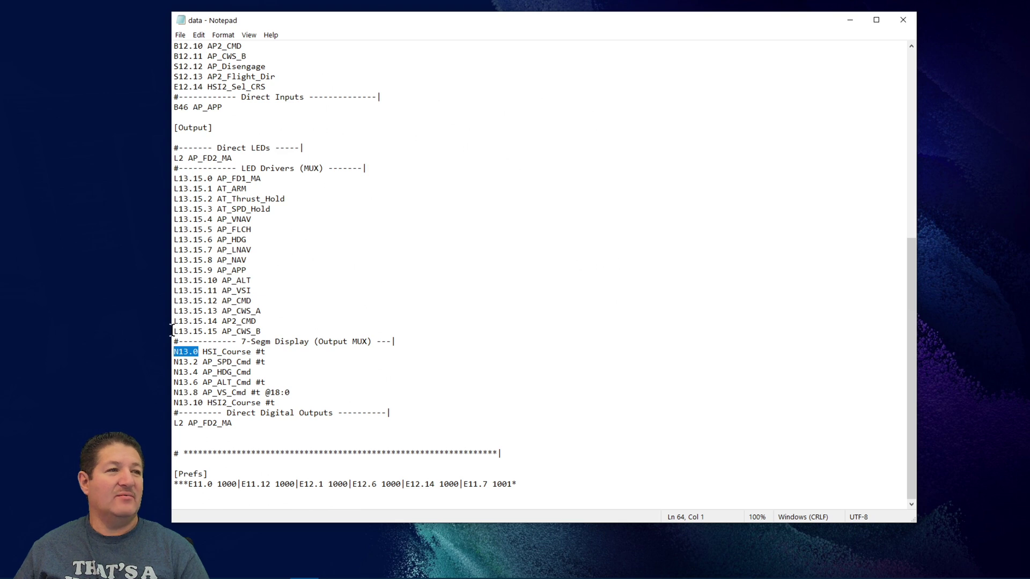
left_click_drag(174, 331, 187, 332)
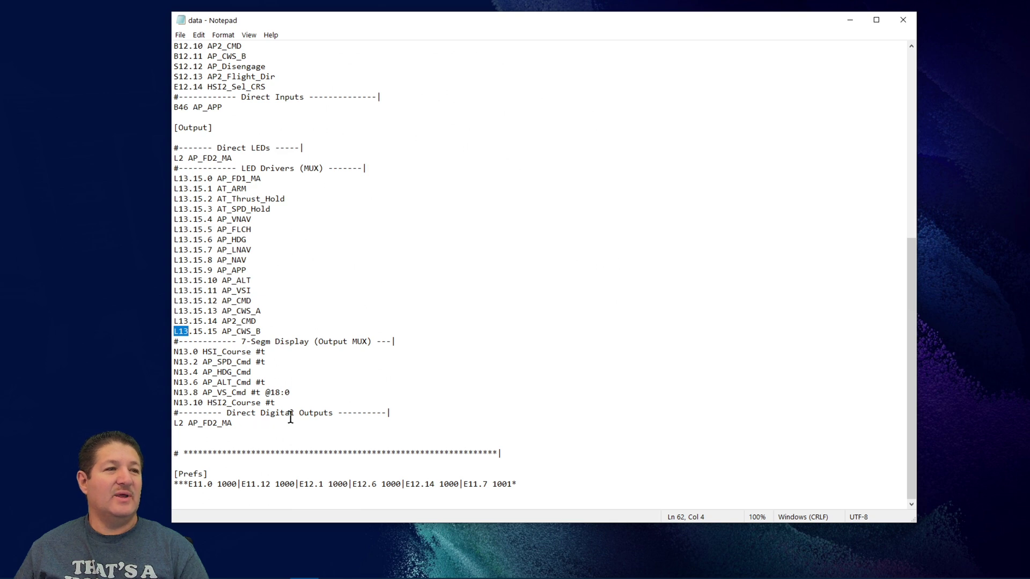
left_click_drag(234, 423, 174, 423)
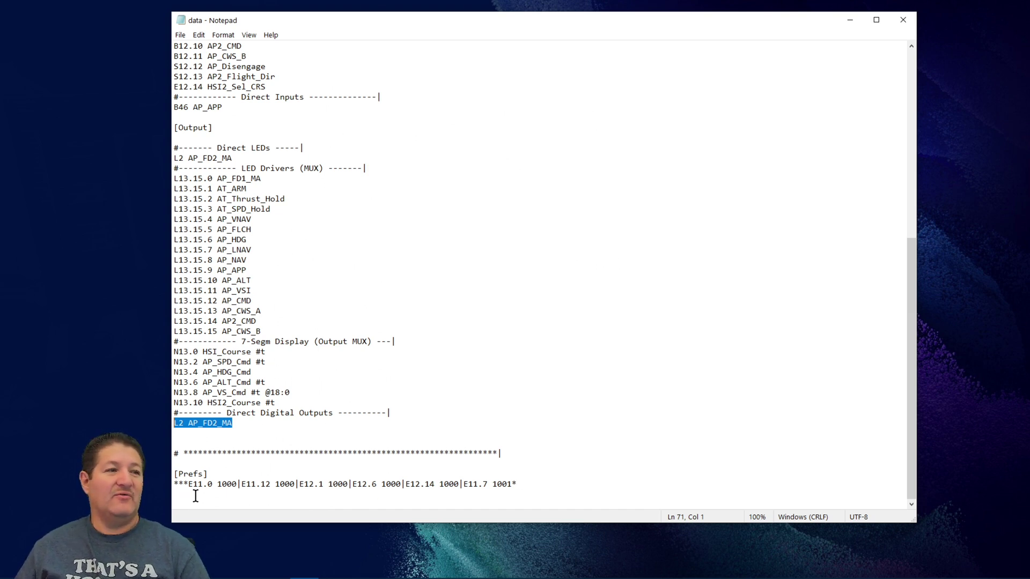
Highlight E11.0 and its value 1000 in the [Prefs] line, and return to the beginning of the file.
left_click_drag(188, 484, 218, 484)
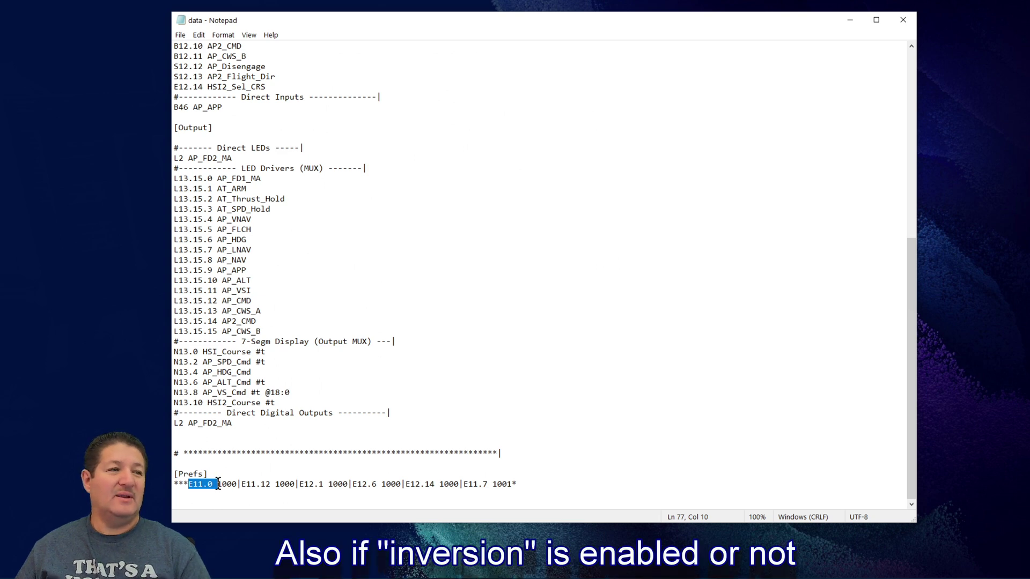
left_click_drag(218, 484, 236, 484)
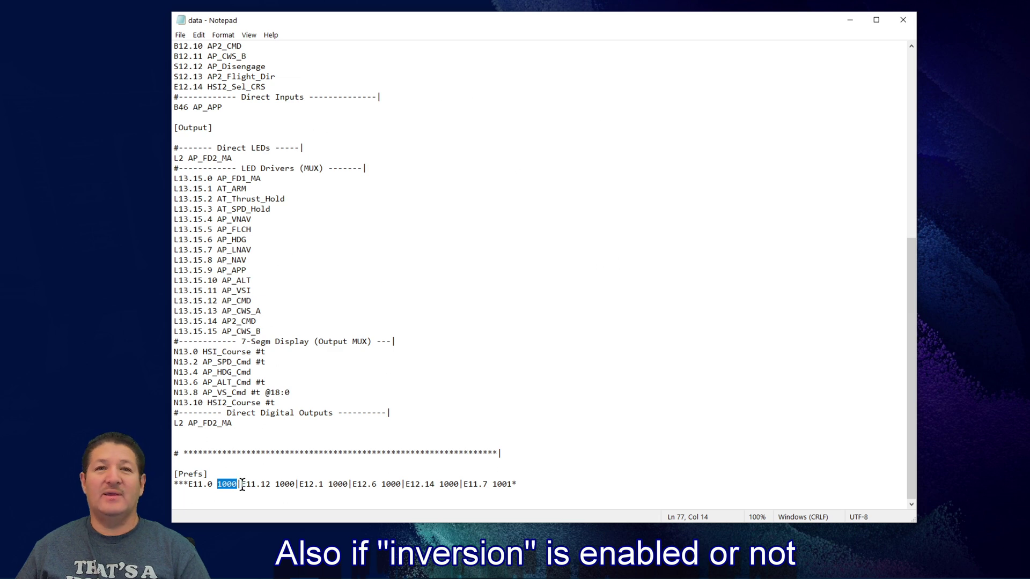
scroll(235, 490, "up", 11)
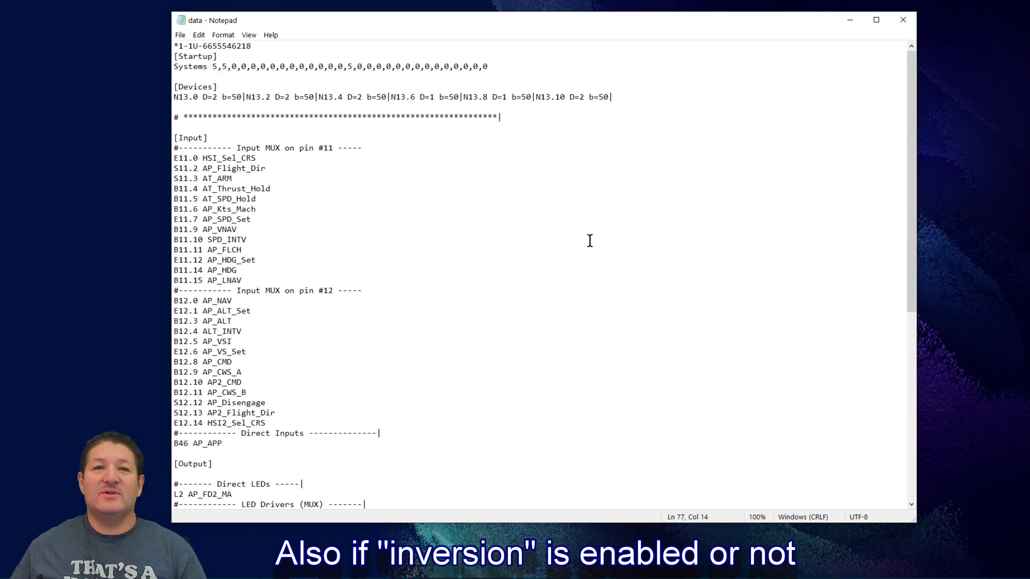